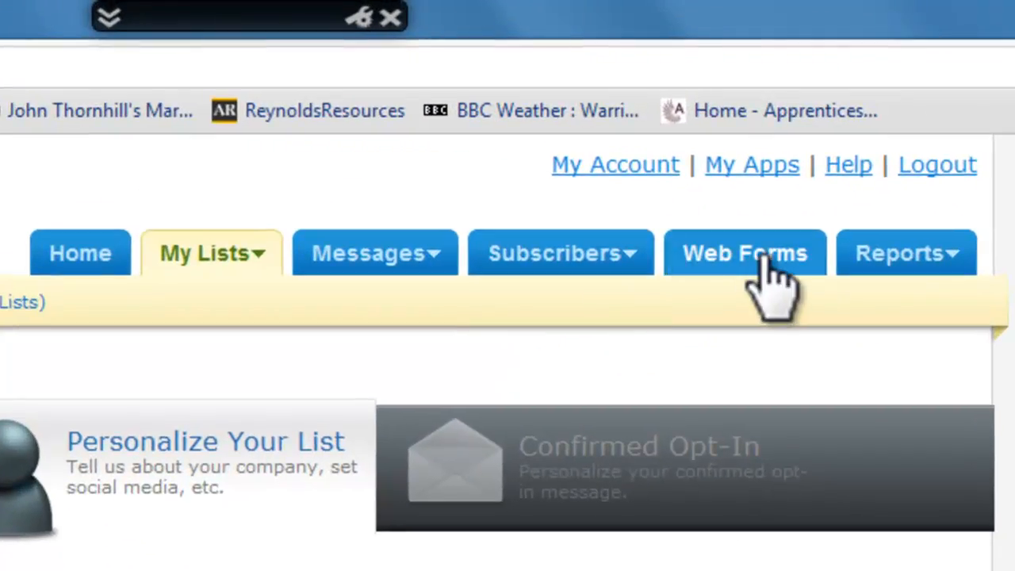
- Create a new web form and load the unstyled Basic template from the popular templates
left_click(759, 257)
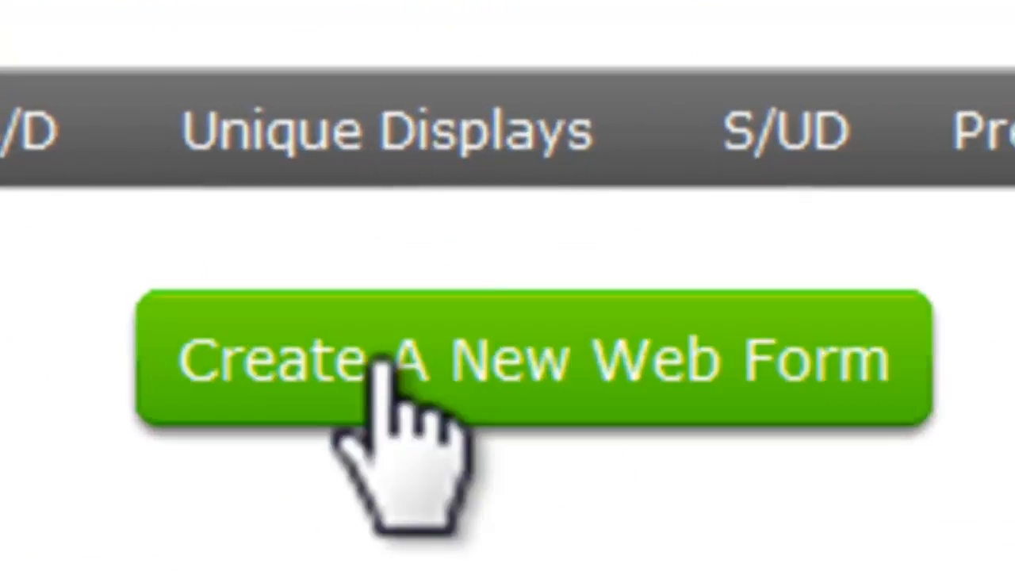
left_click(412, 388)
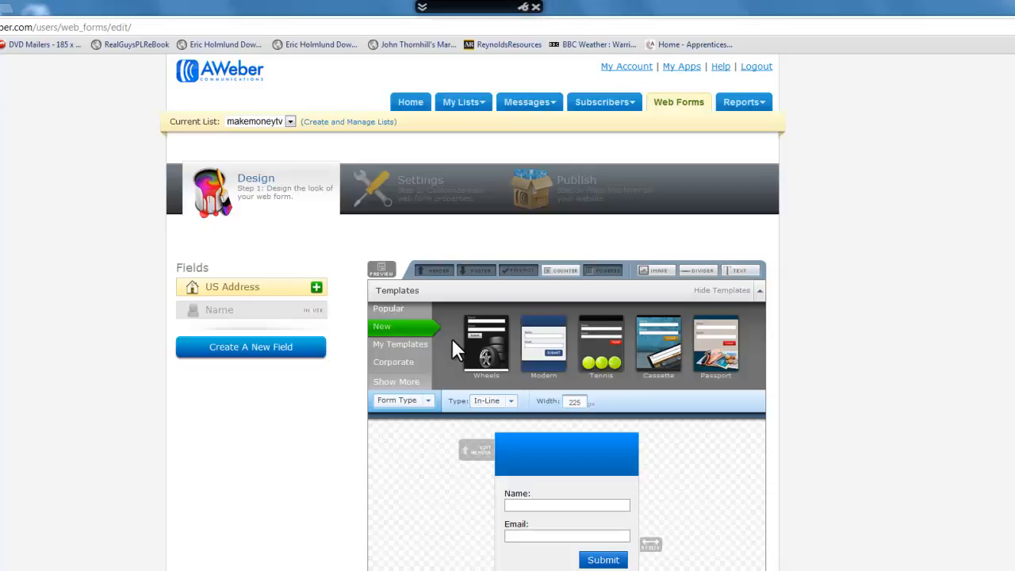
mouse_move(527, 458)
left_click(387, 308)
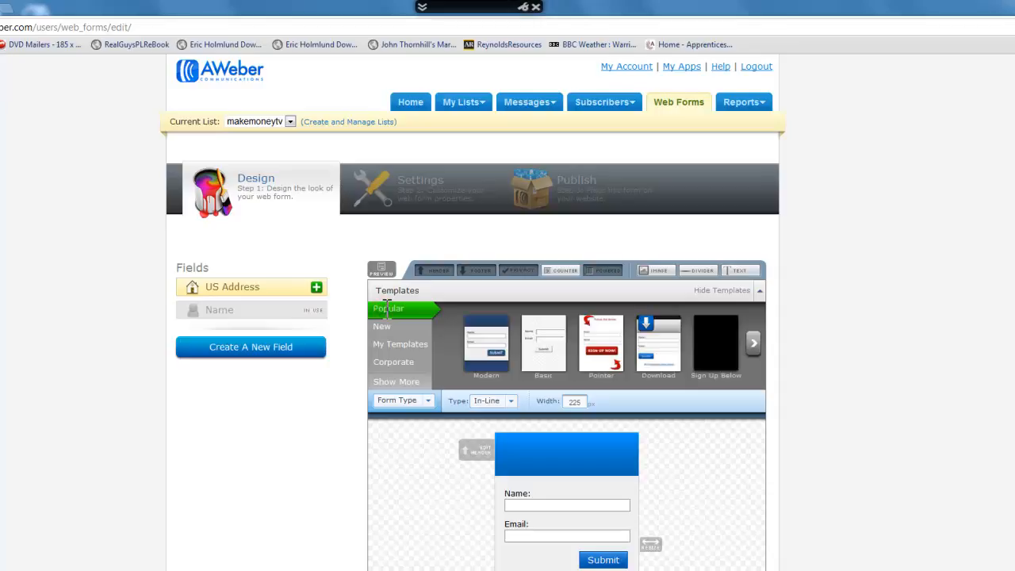
left_click(542, 359)
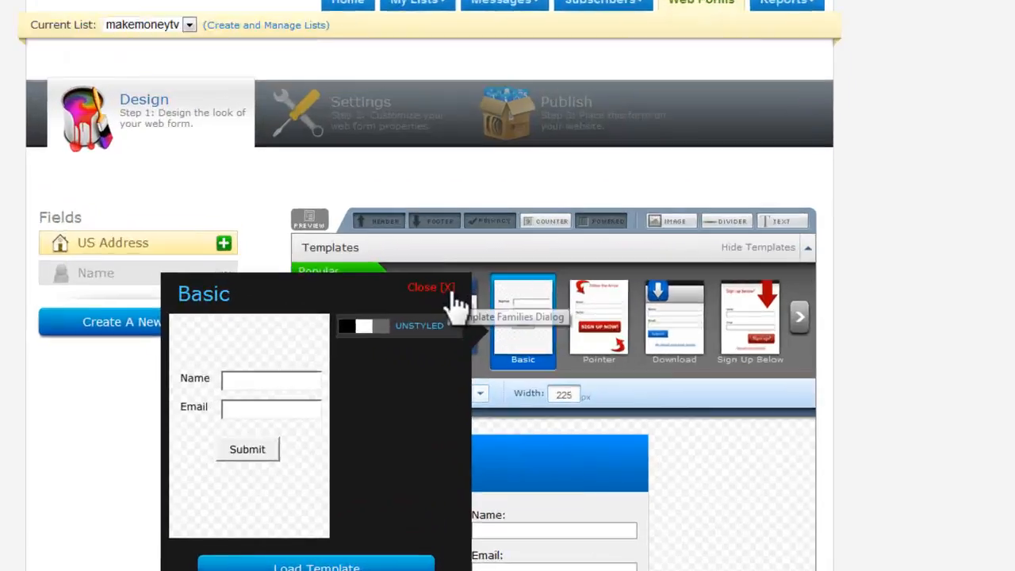
left_click(485, 320)
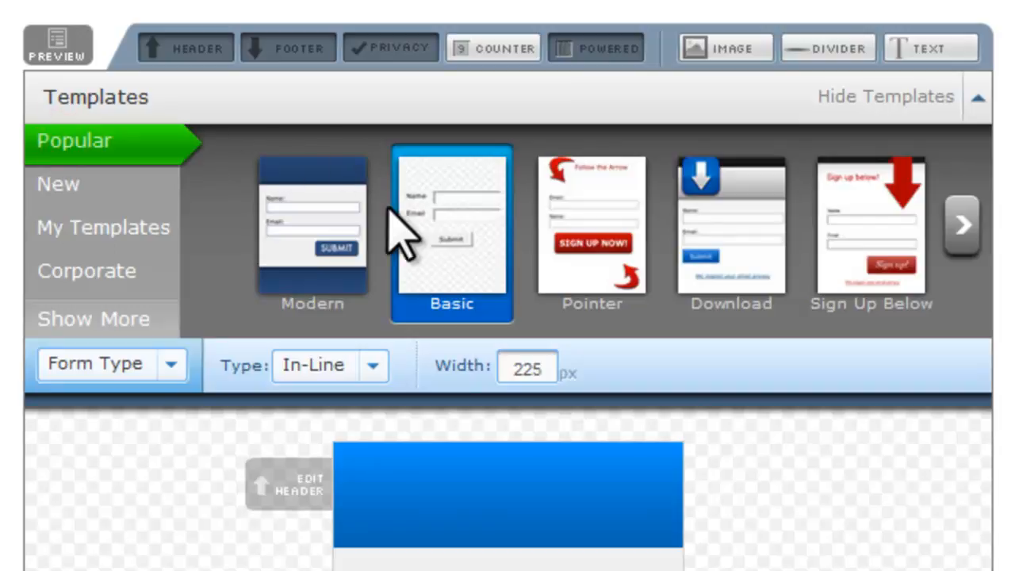
left_click(451, 272)
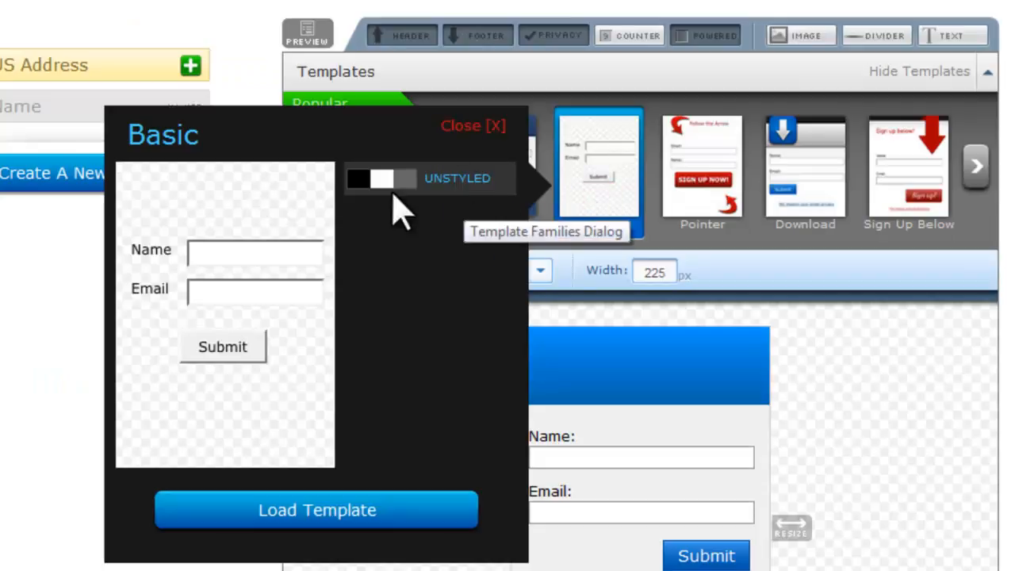
left_click(306, 512)
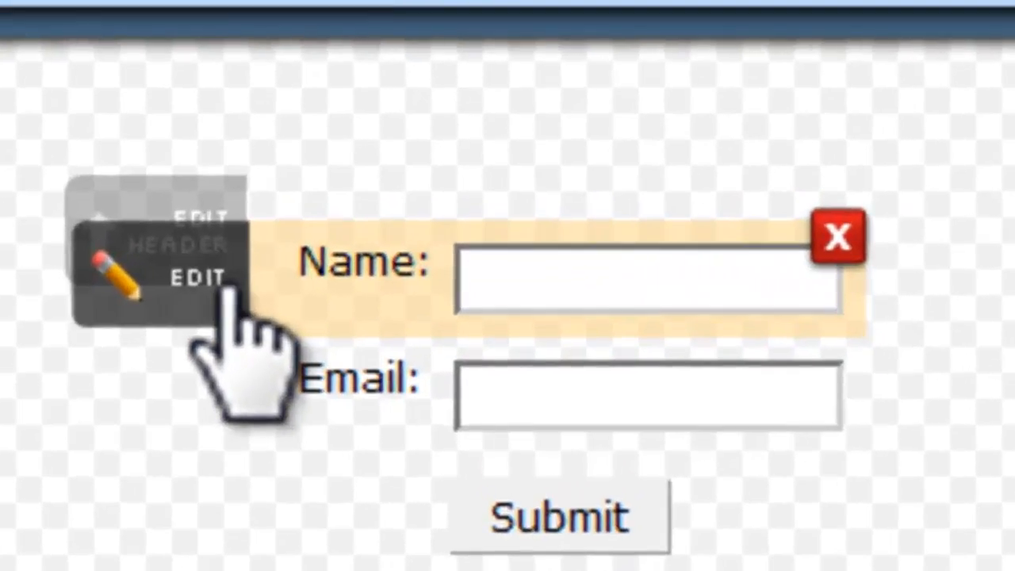
- Change the label of the form's name field to "First Name:", keeping the single full-name field option
left_click(348, 273)
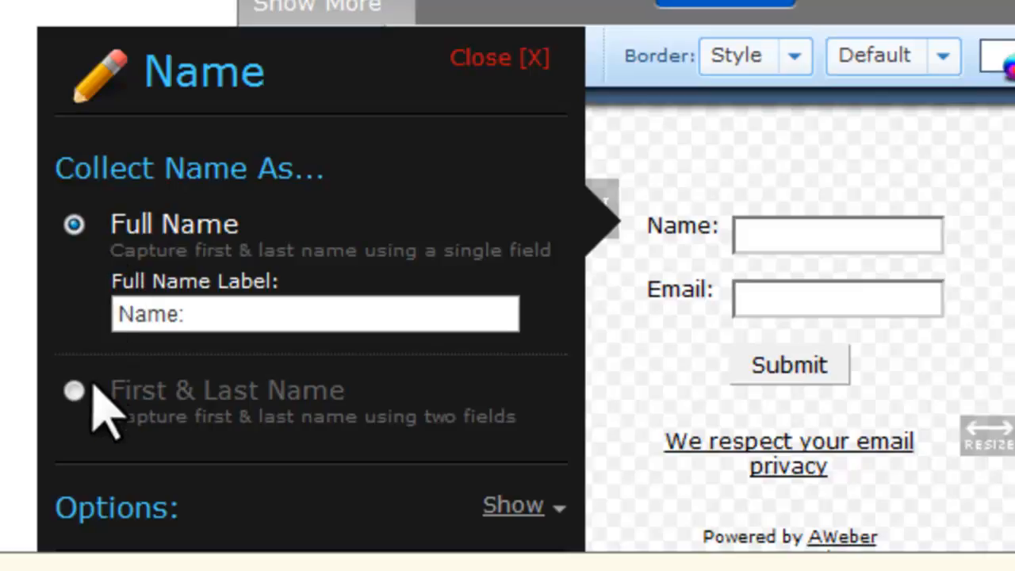
left_click(120, 314)
type("First")
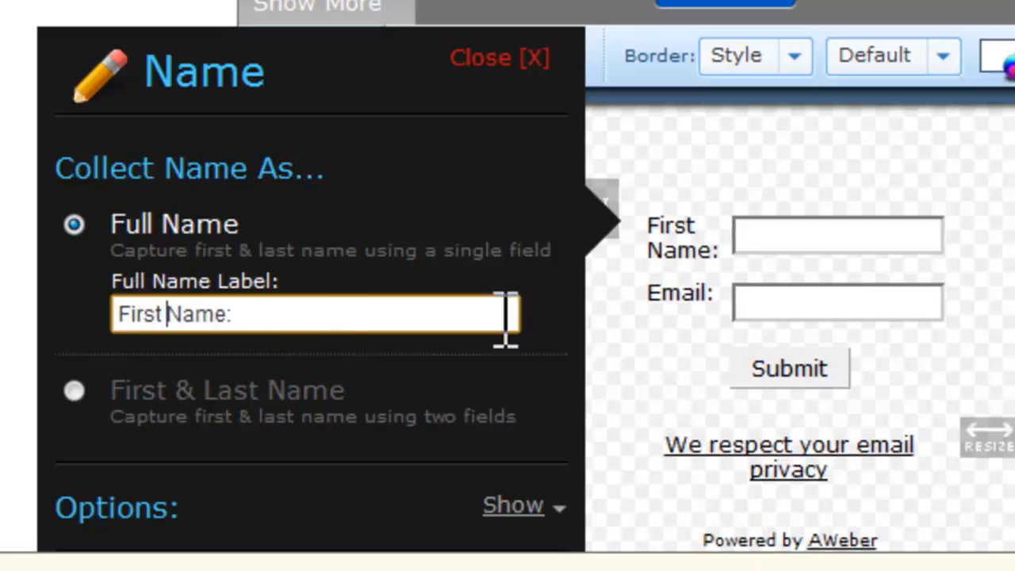
left_click(490, 63)
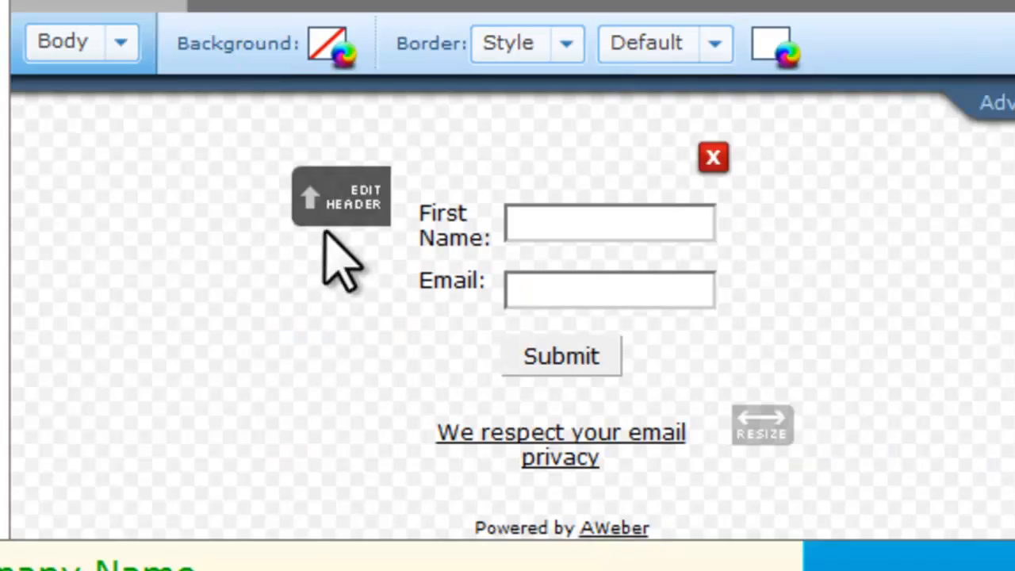
mouse_move(487, 209)
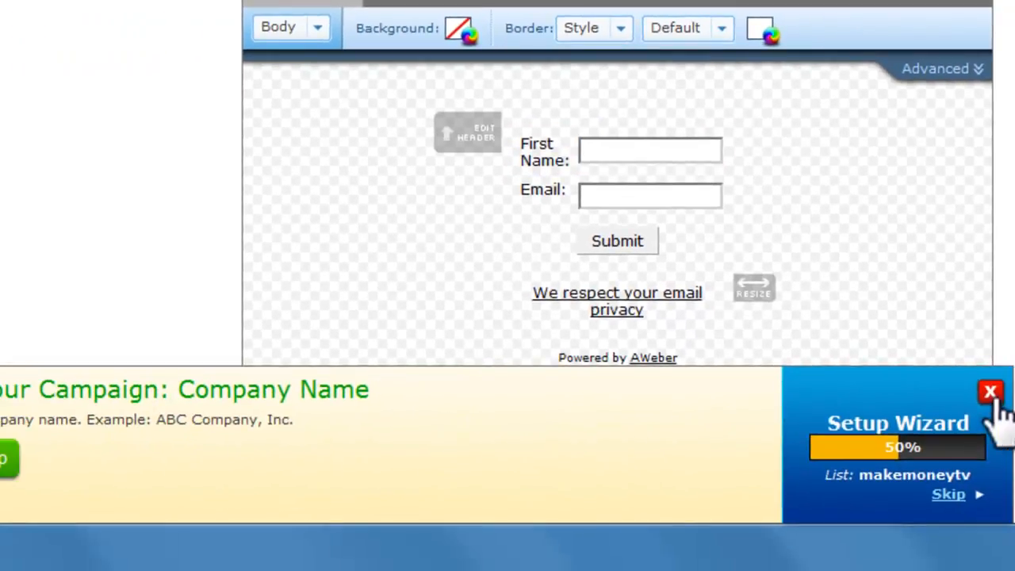
- Dismiss the Setup Wizard, save the web form design and proceed to the form's settings
left_click(991, 392)
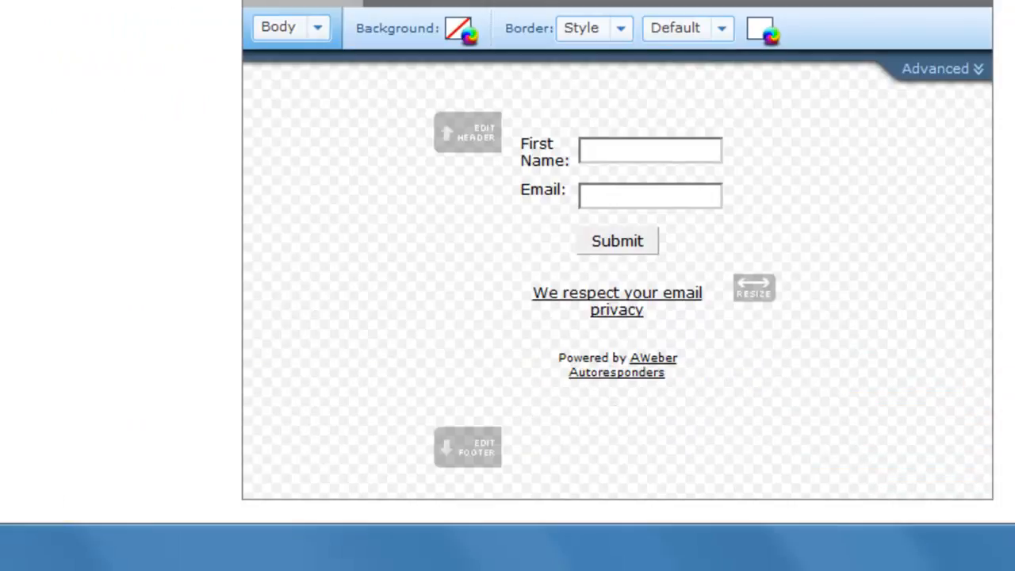
scroll(508, 261, "down", 4)
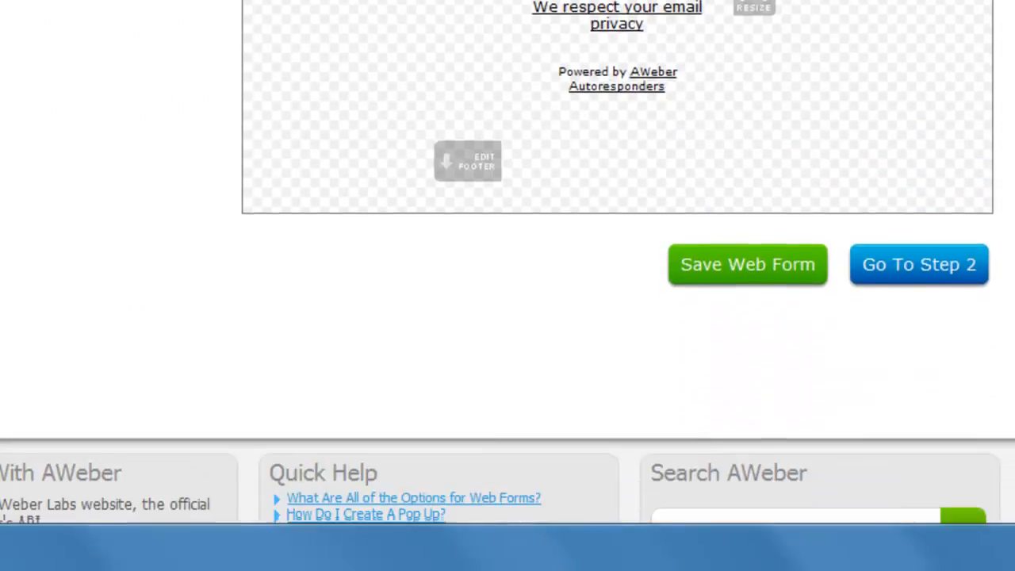
left_click(708, 269)
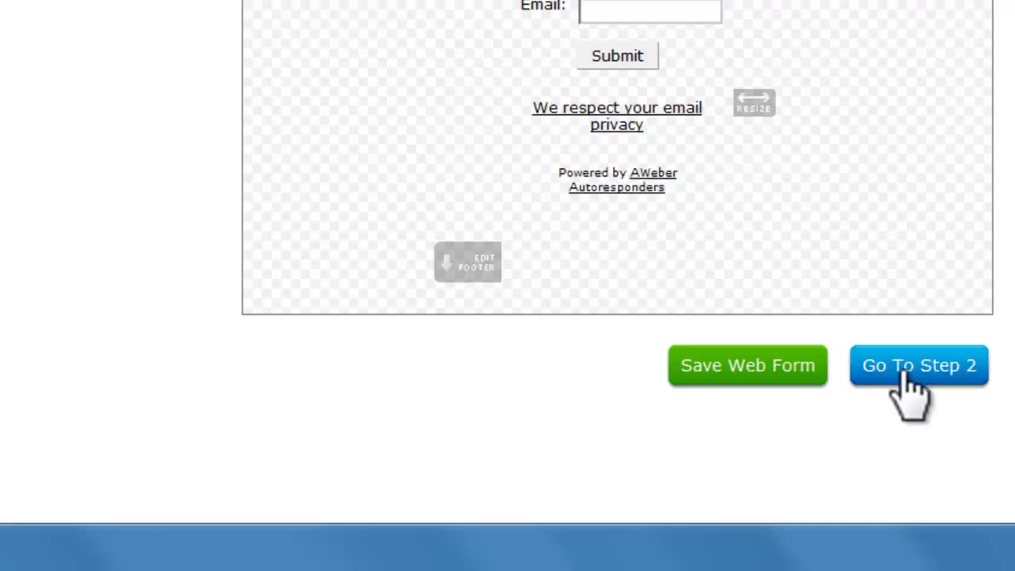
left_click(900, 364)
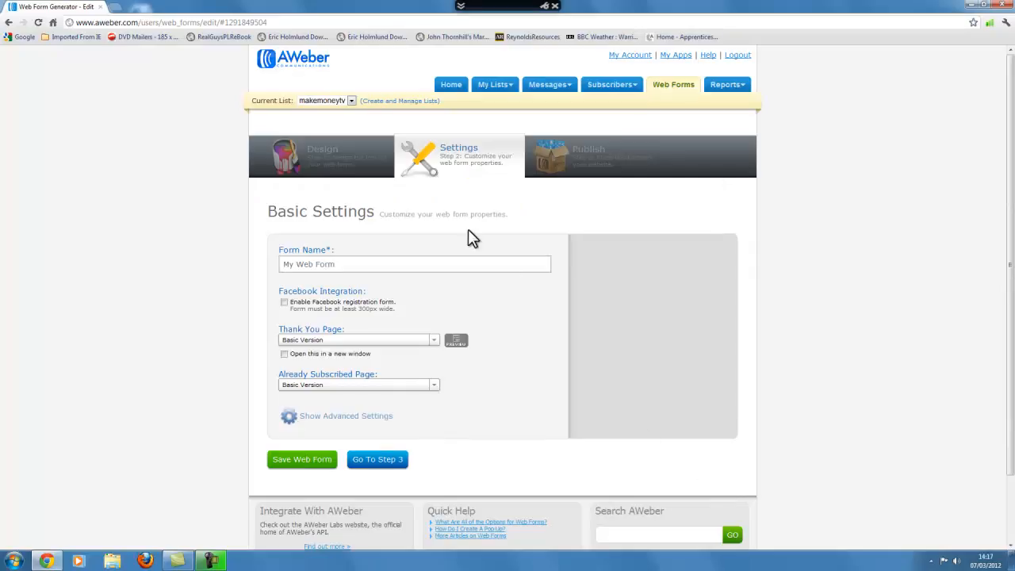
- Name the web form HowToMakeMoneyOnTheInternetTV
left_click(337, 265)
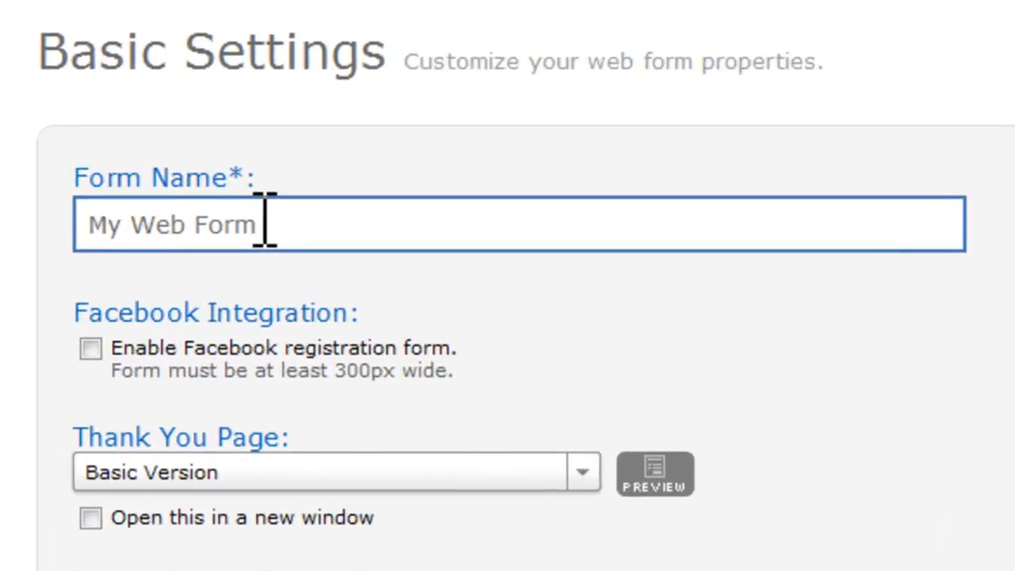
left_click_drag(264, 224, 45, 217)
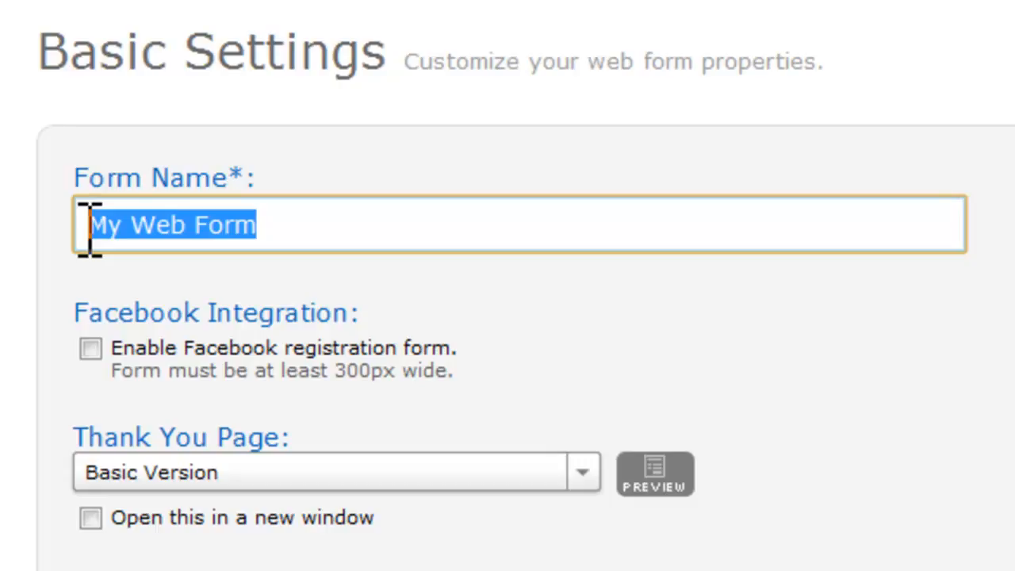
type("How")
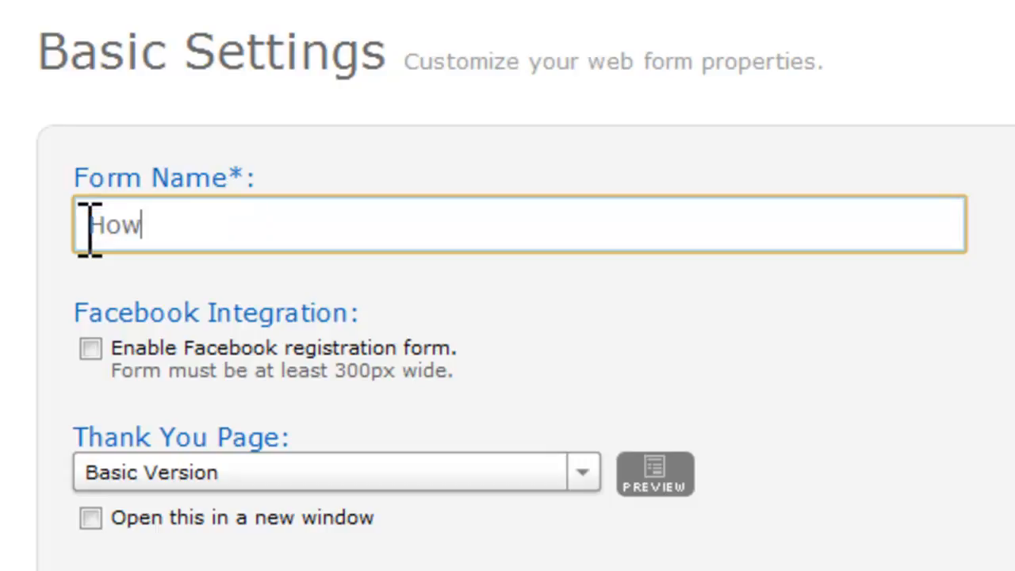
type("ToMak")
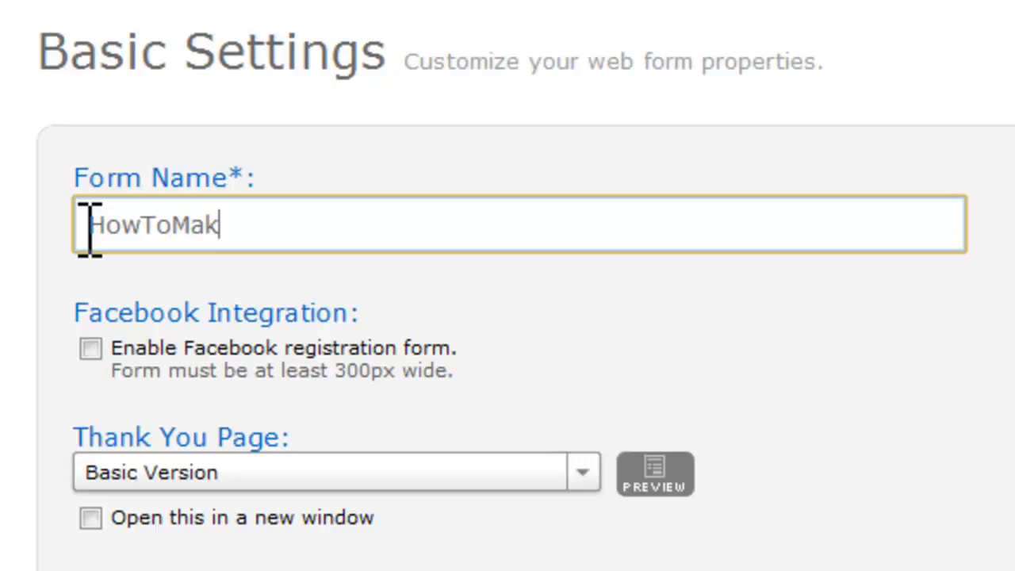
type("eMoneyO")
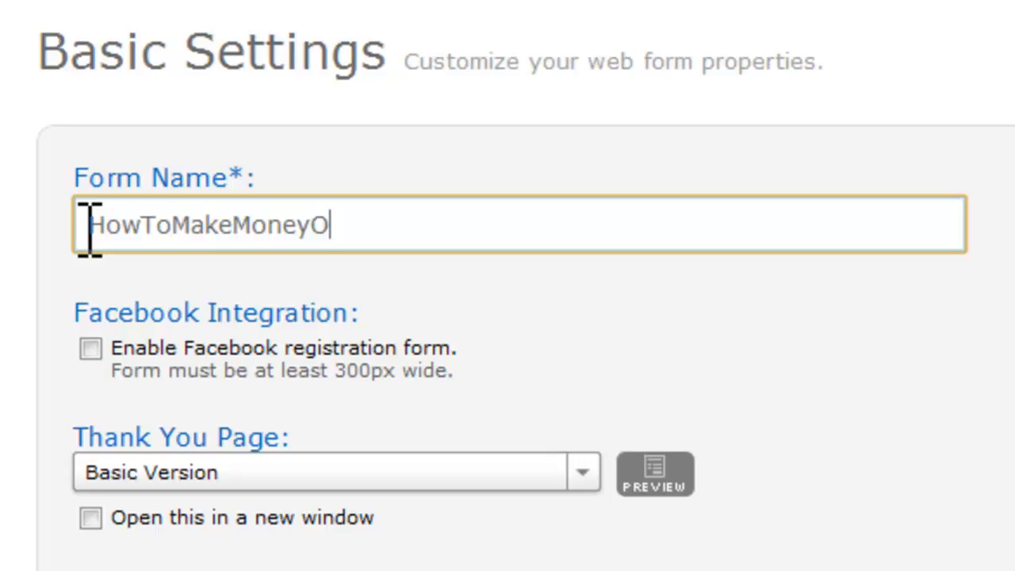
type("nTheInternet")
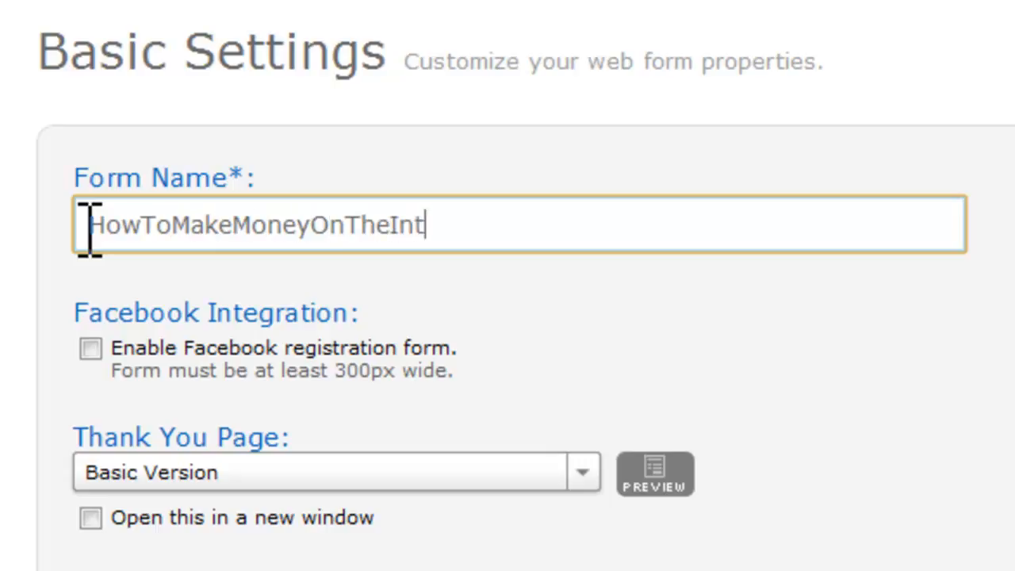
type("TV")
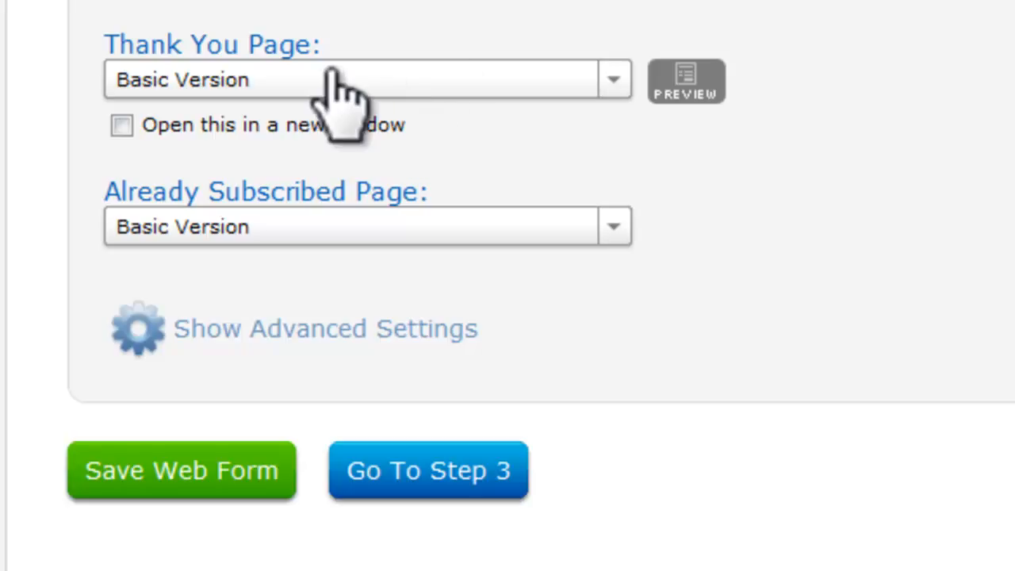
- Preview the thank-you page in its Basic Version and in its Audio Version, closing each preview
left_click(697, 91)
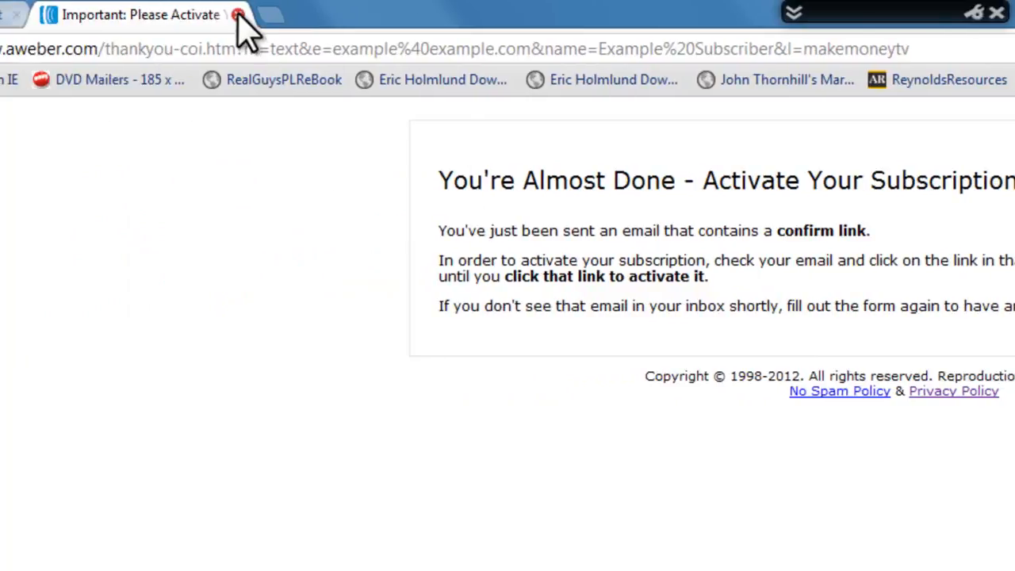
left_click(238, 16)
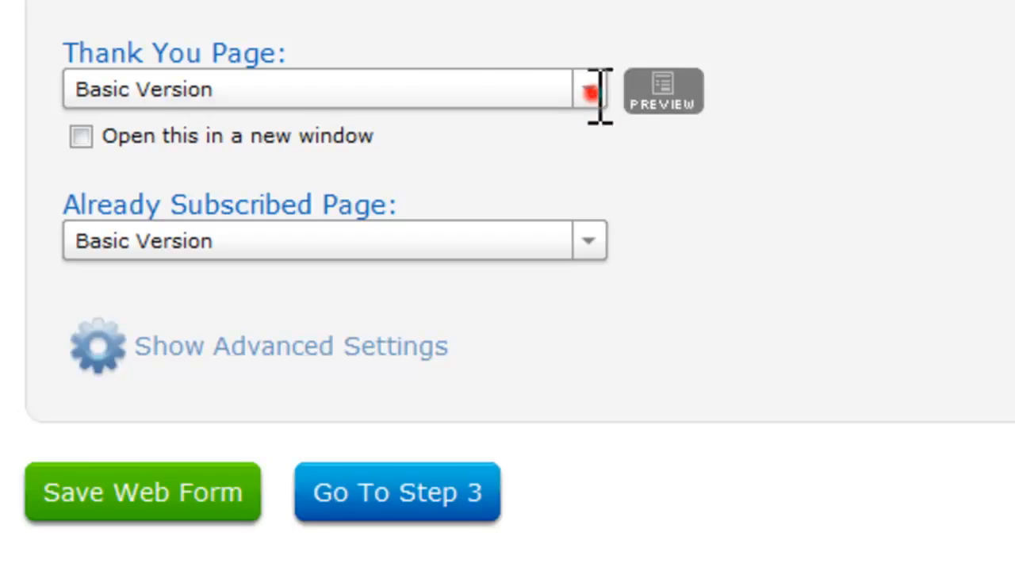
left_click(590, 90)
left_click(187, 165)
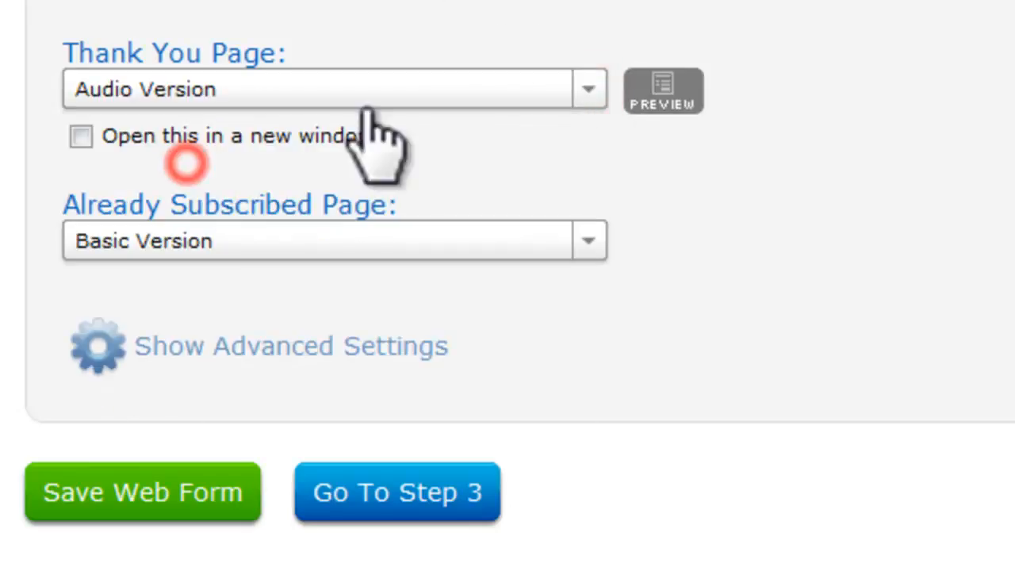
left_click(663, 90)
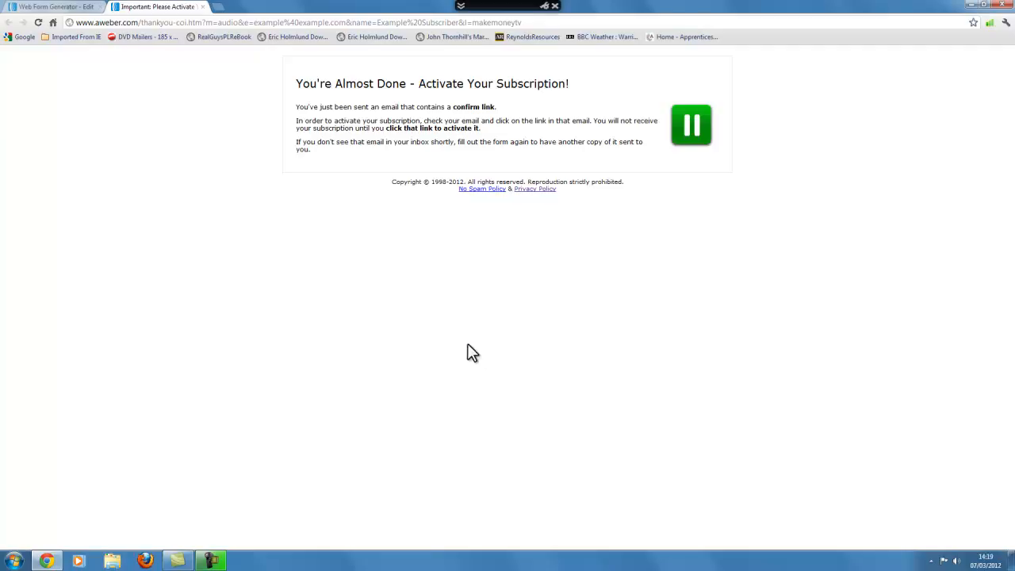
left_click(202, 7)
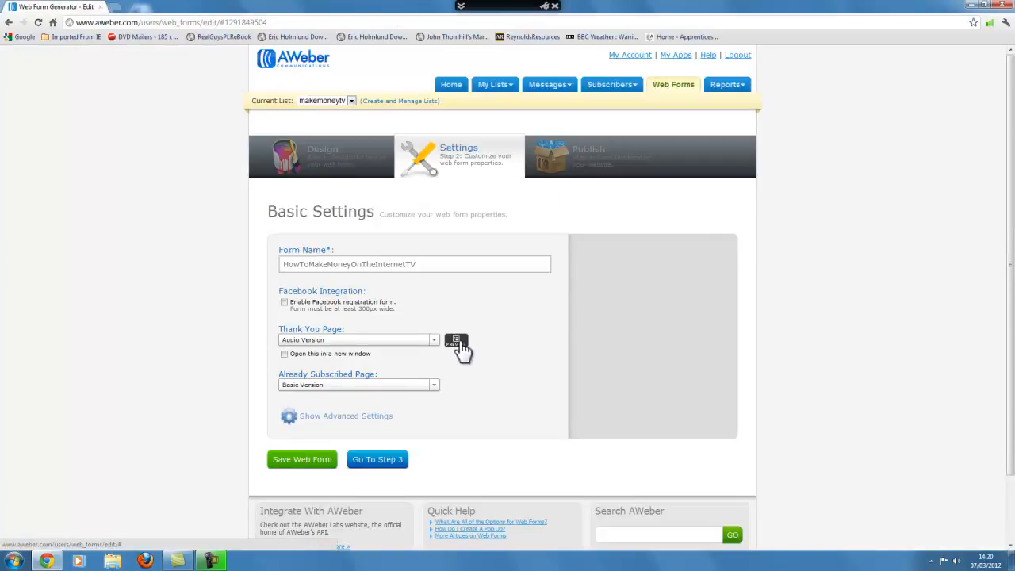
- Preview the thank-you page in its "Smart" Video Version, and select the Custom Page option
left_click(434, 343)
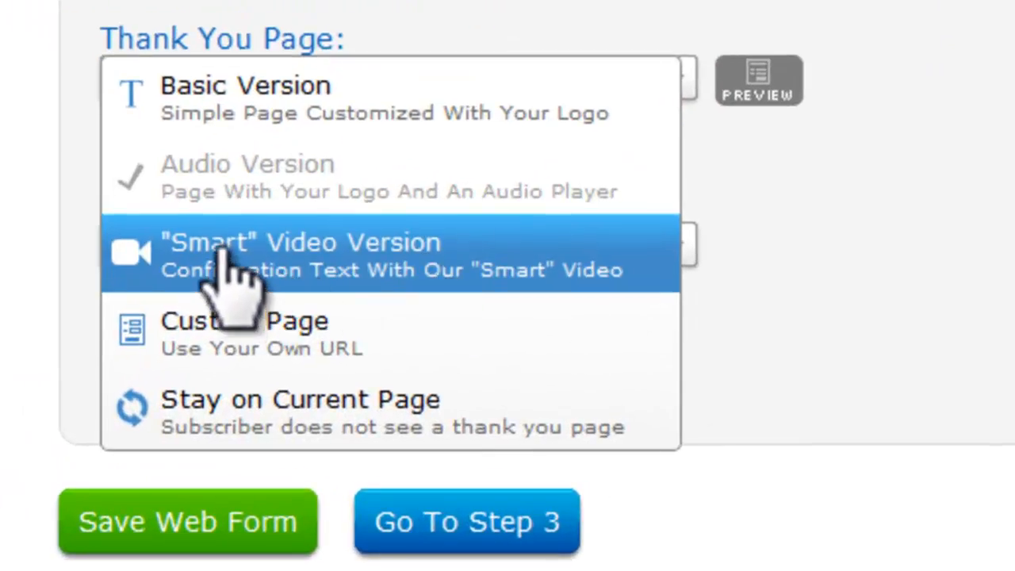
left_click(220, 247)
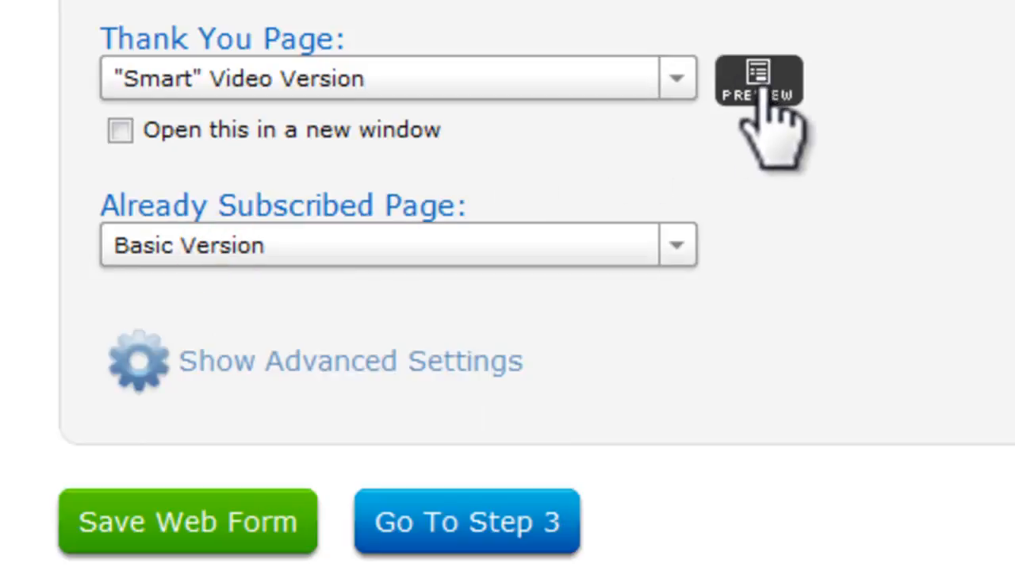
left_click(758, 93)
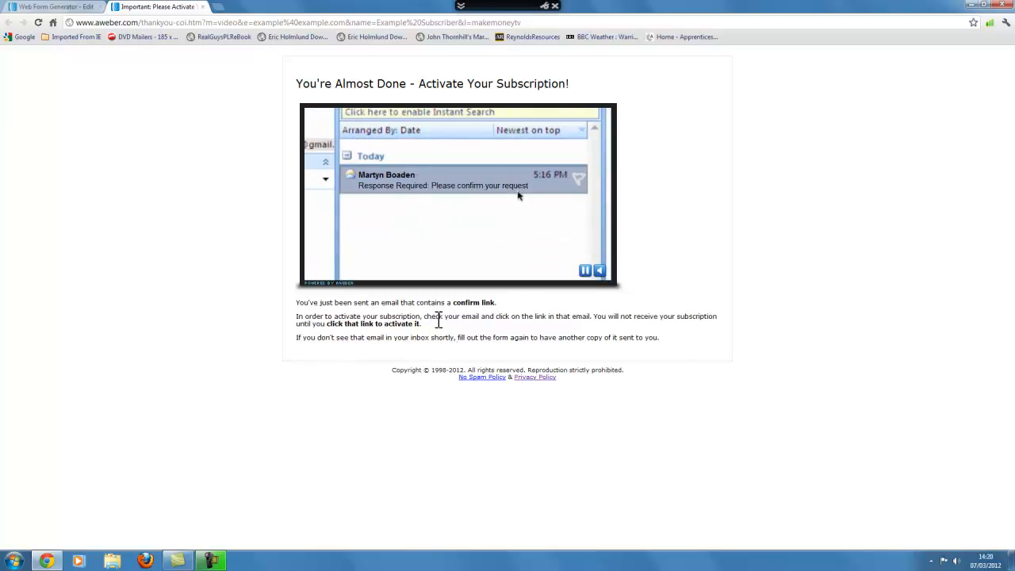
left_click(204, 7)
left_click(560, 152)
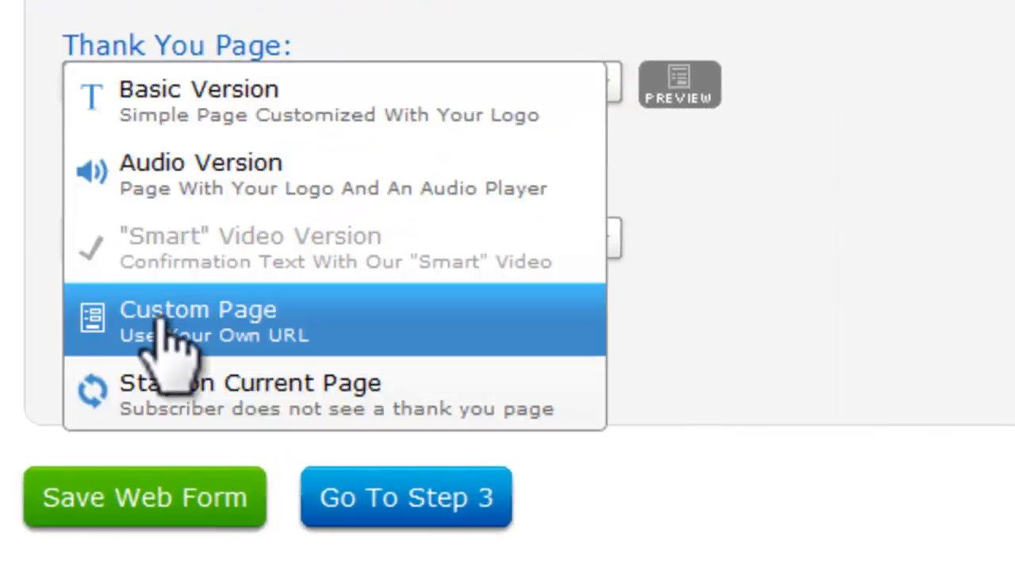
left_click(143, 321)
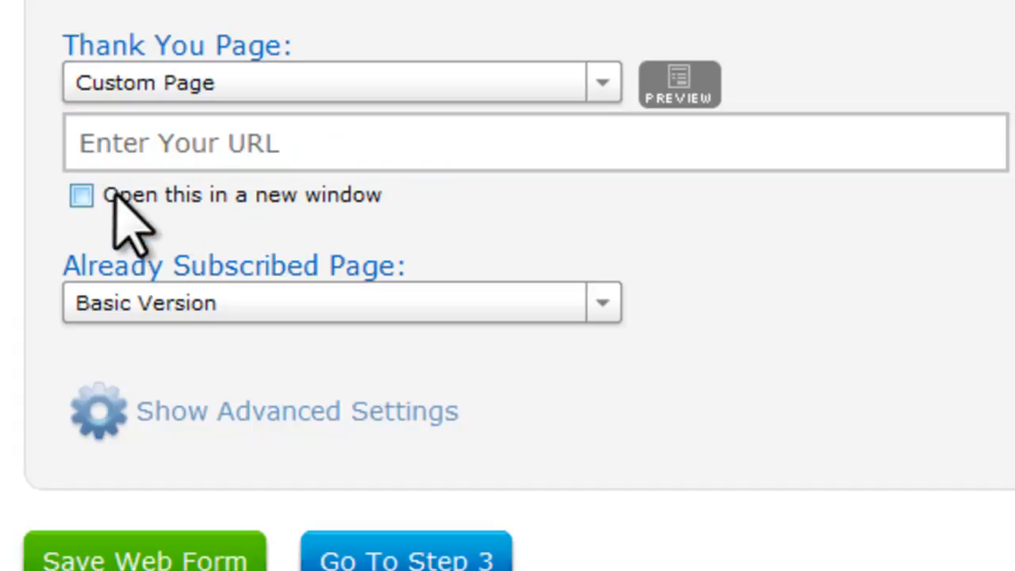
- Set the thank-you page to Basic Version and have it open in a new window
left_click(602, 82)
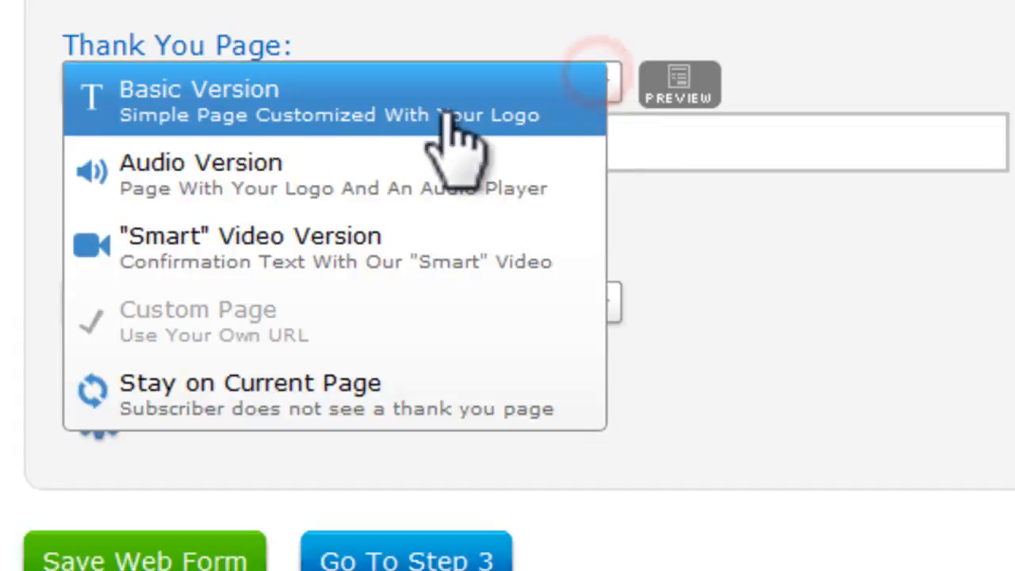
left_click(145, 87)
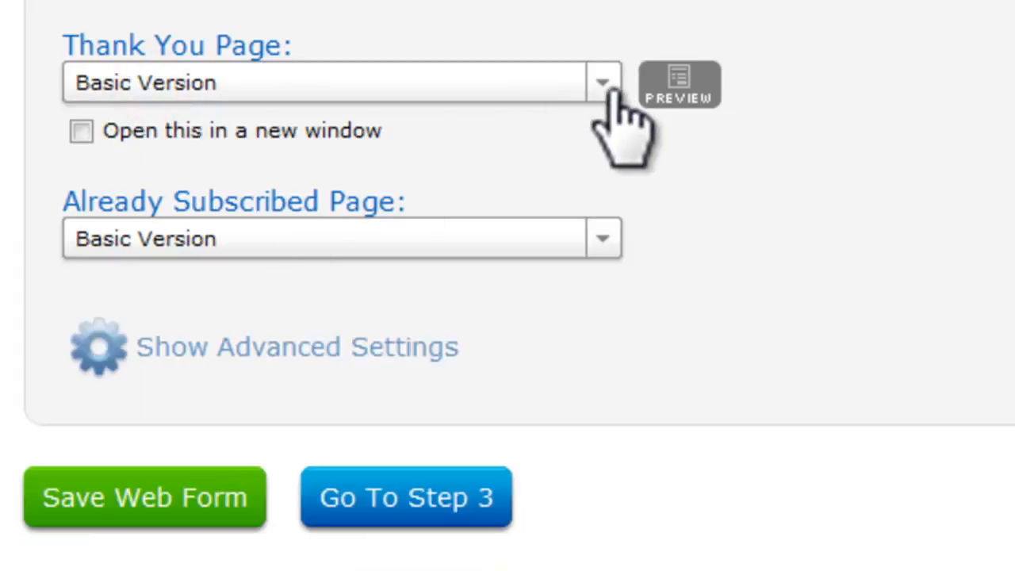
left_click(83, 131)
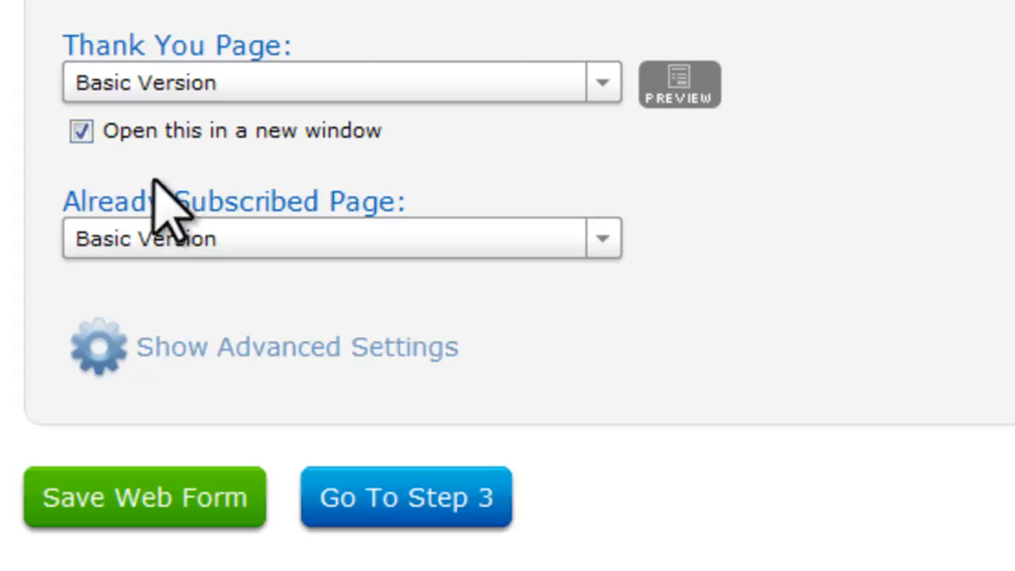
- Save the web form with Basic Version as the Already Subscribed Page, and proceed to Step 3
left_click(596, 242)
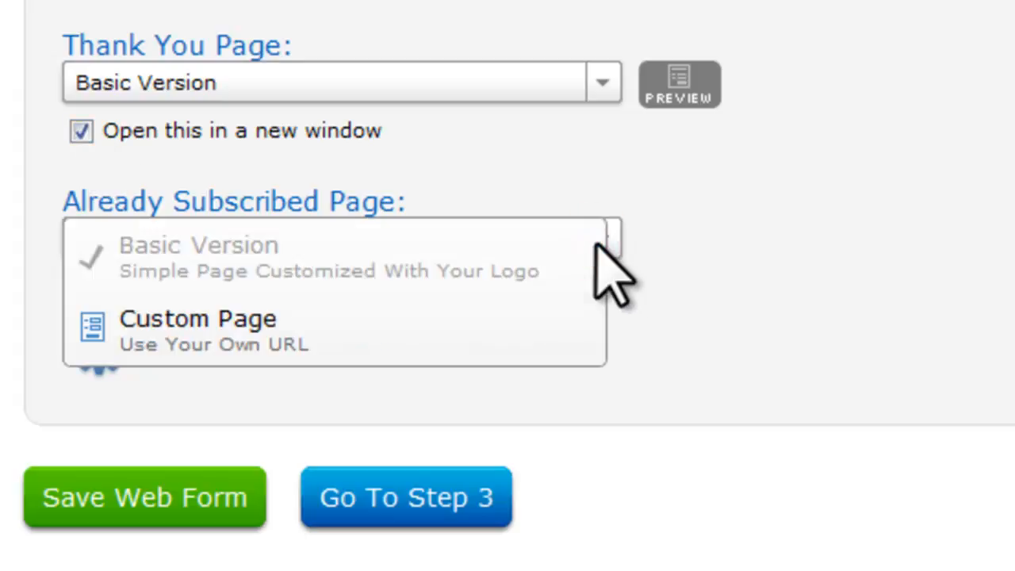
left_click(613, 236)
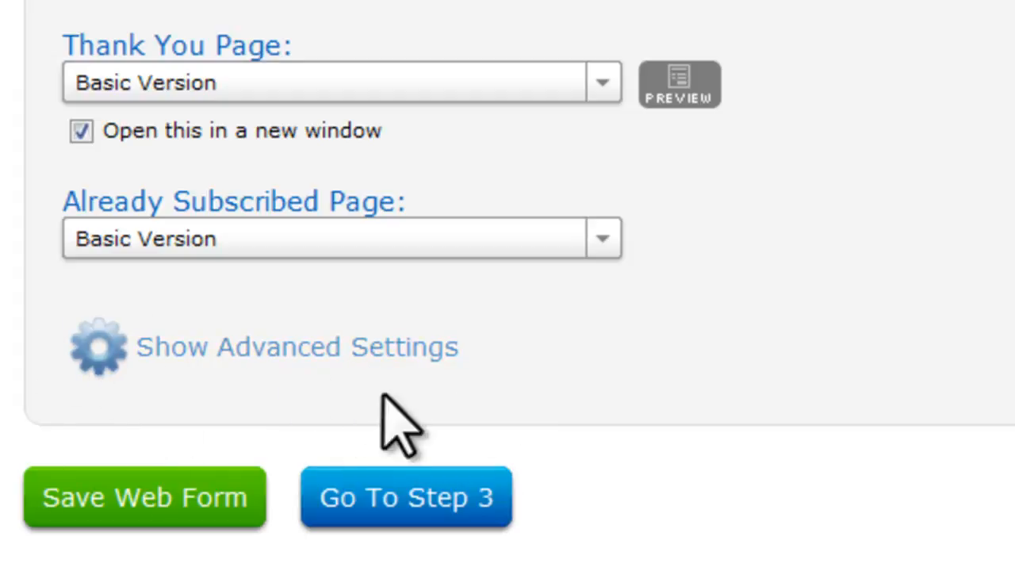
left_click(147, 516)
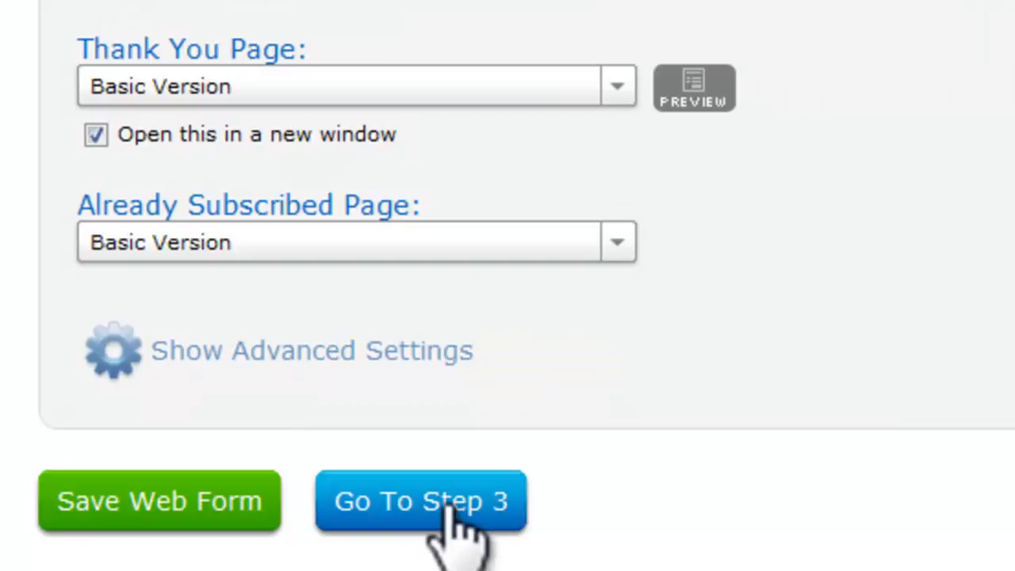
left_click(448, 511)
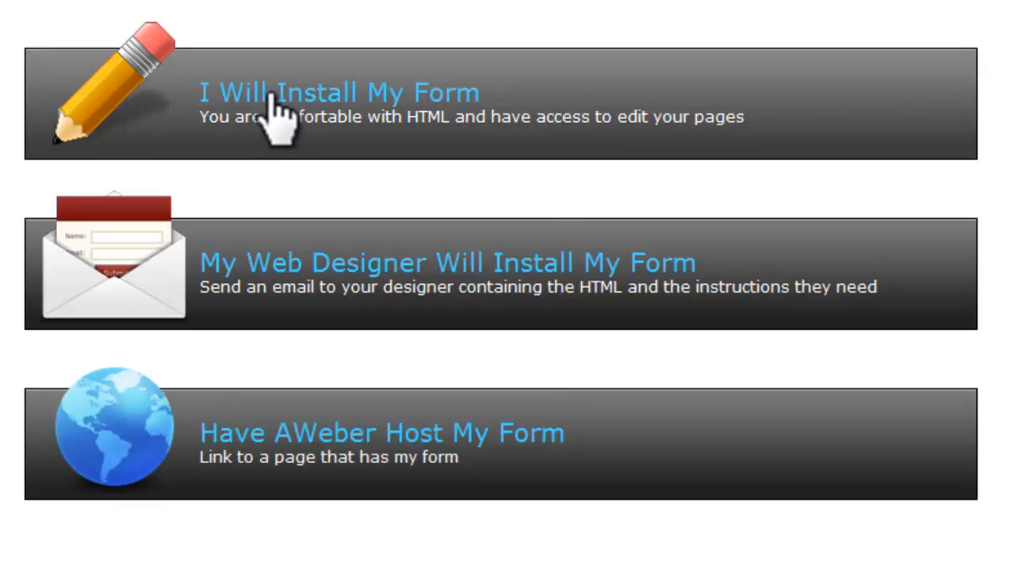
- Choose the "I Will Install My Form" publishing option and view the form's code in the Raw HTML Version
left_click(262, 107)
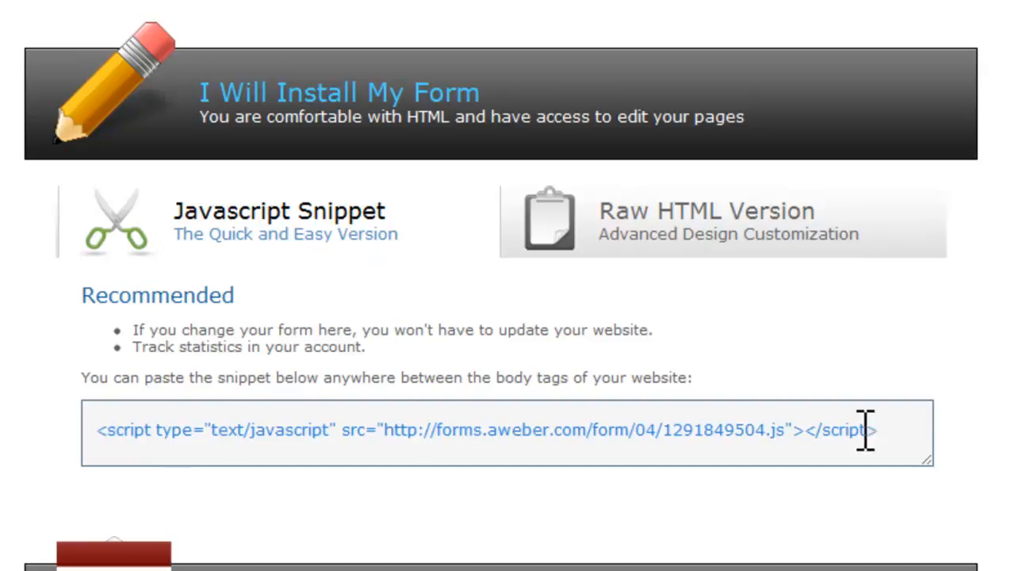
left_click(660, 222)
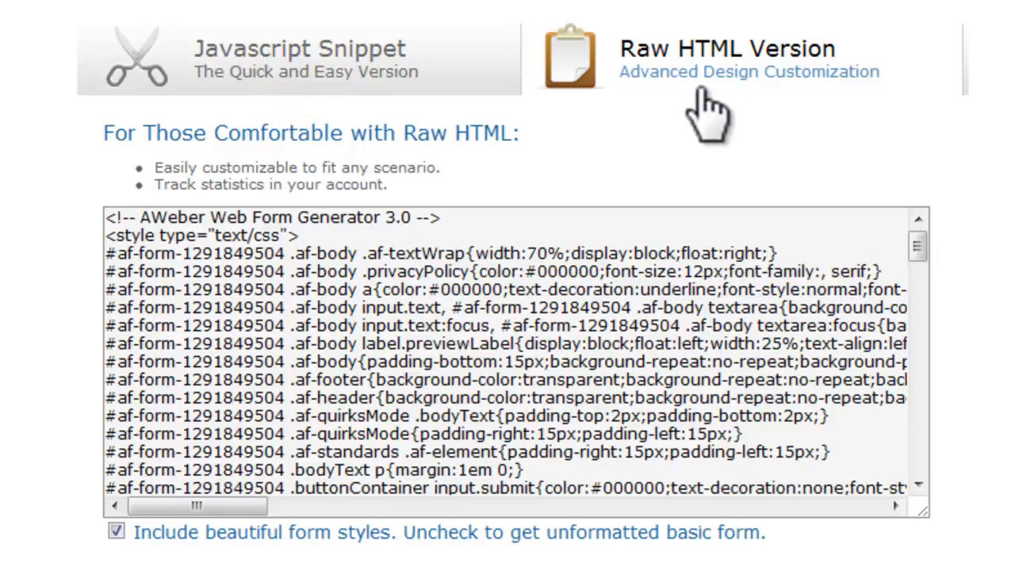
left_click(532, 277)
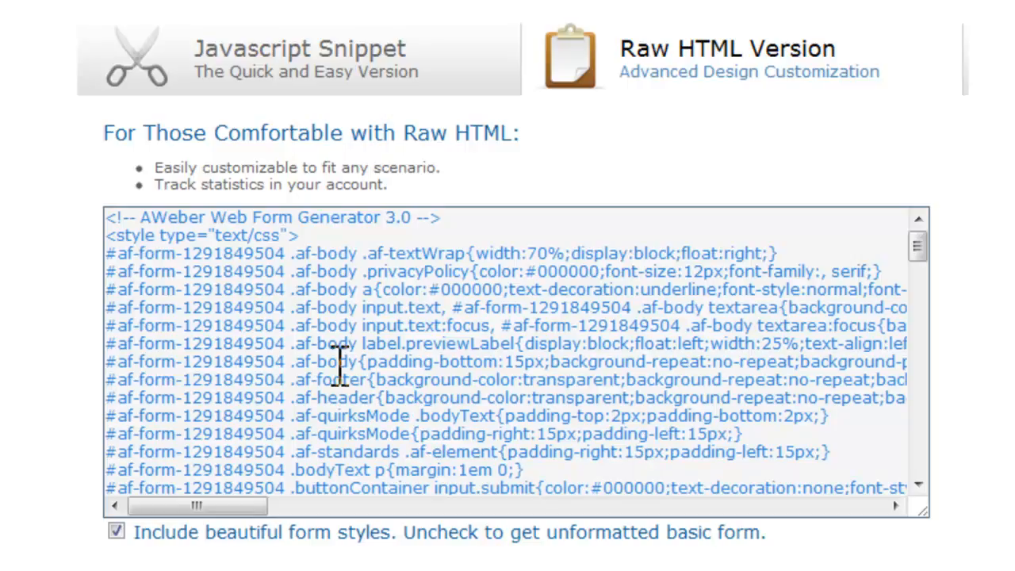
- Return to the Javascript Snippet version and copy the form's entire script code
left_click(274, 67)
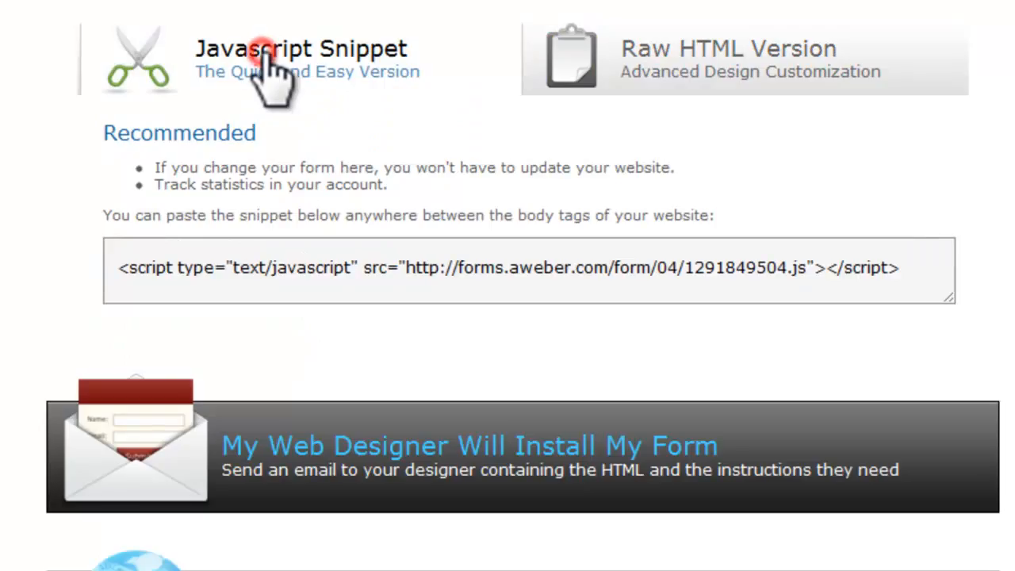
left_click(125, 268)
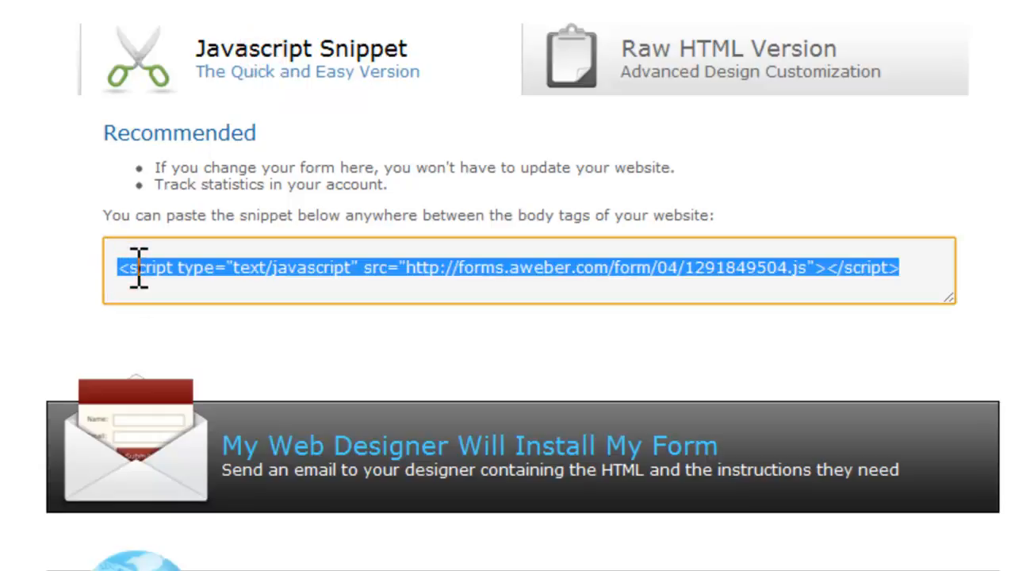
right_click(136, 268)
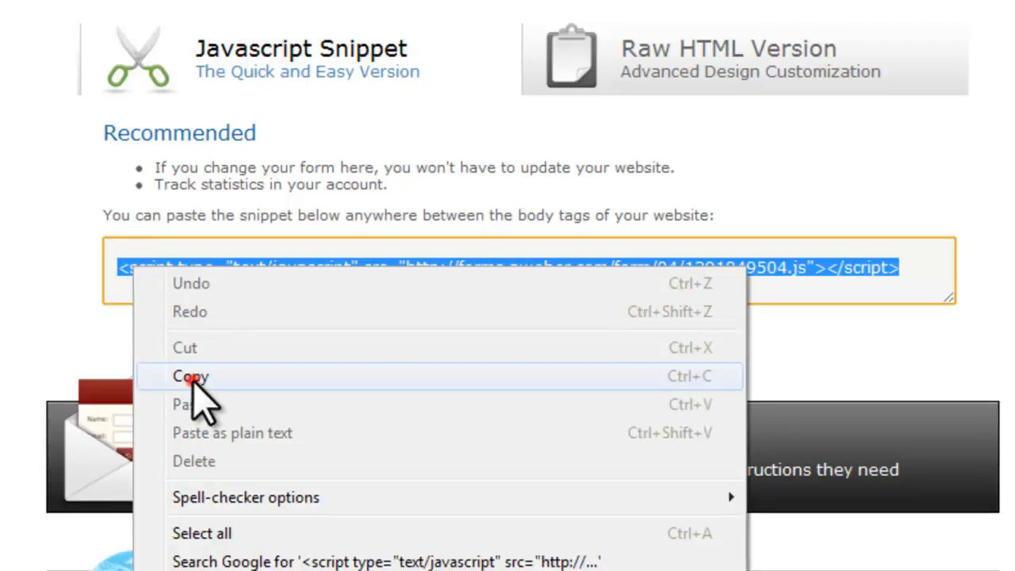
left_click(192, 377)
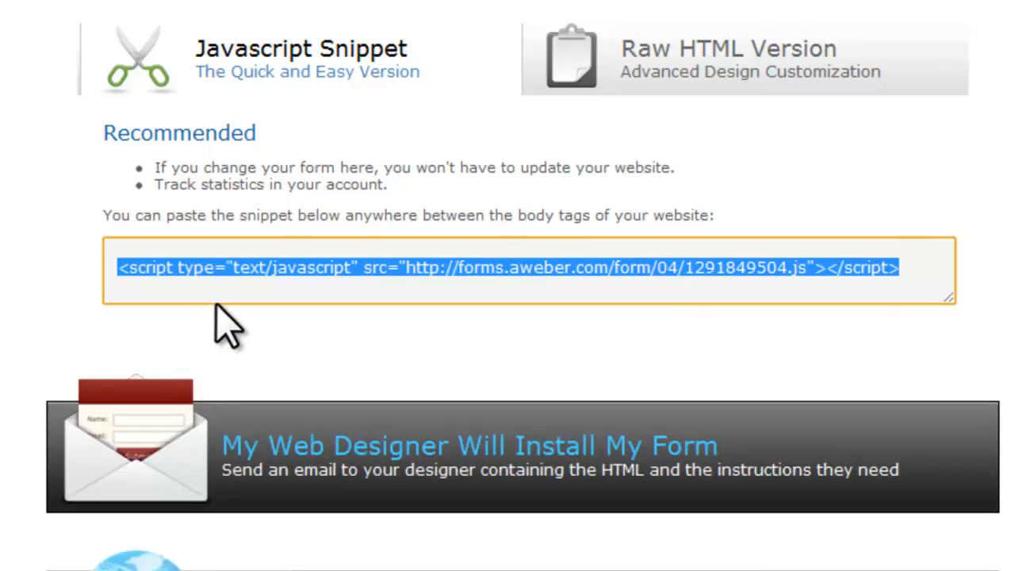